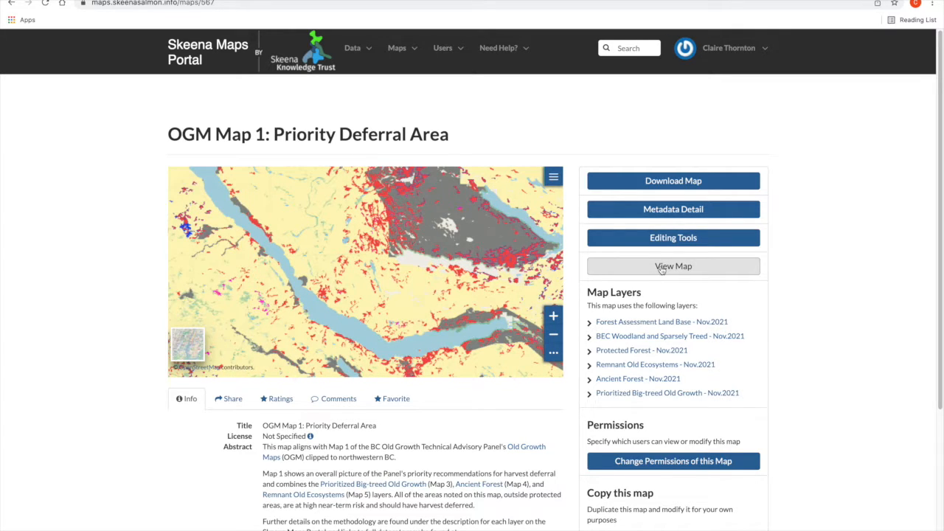
# - Go to the portal's home page and start creating a new map
pyautogui.click(189, 47)
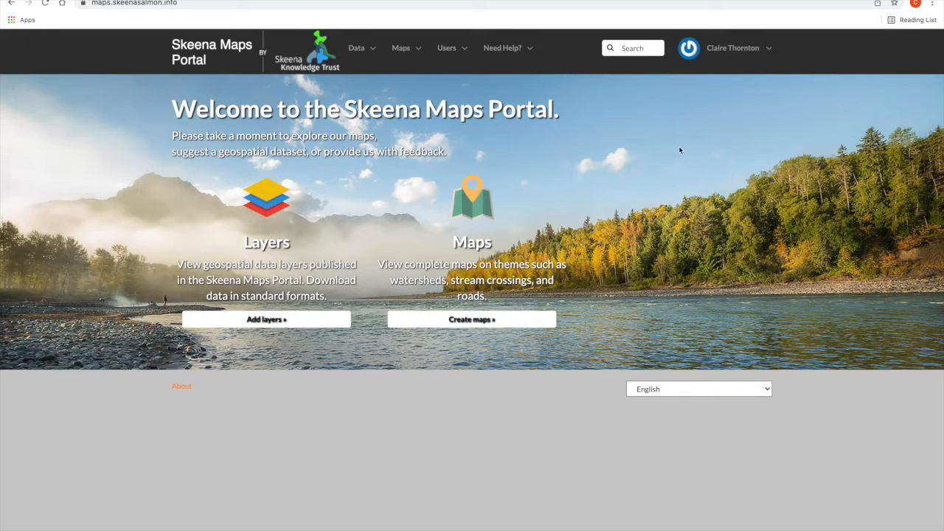
pyautogui.click(734, 58)
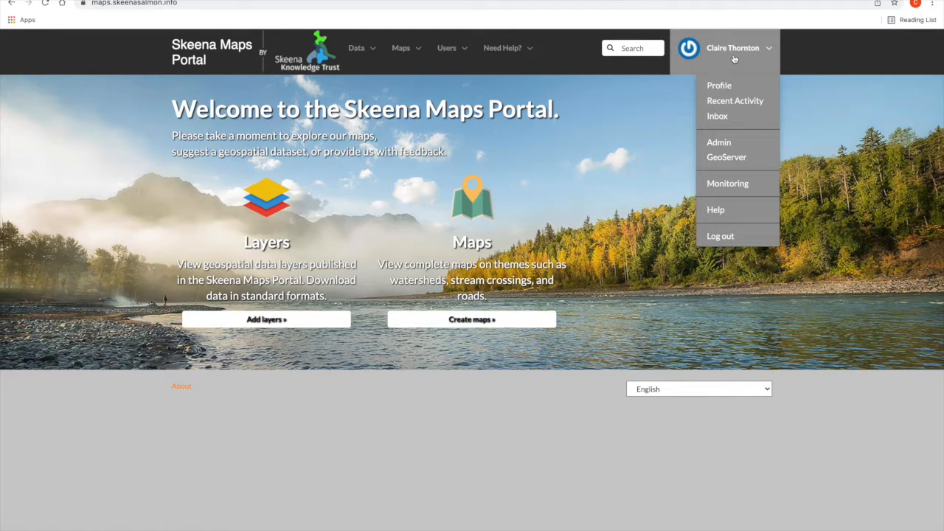
pyautogui.click(734, 59)
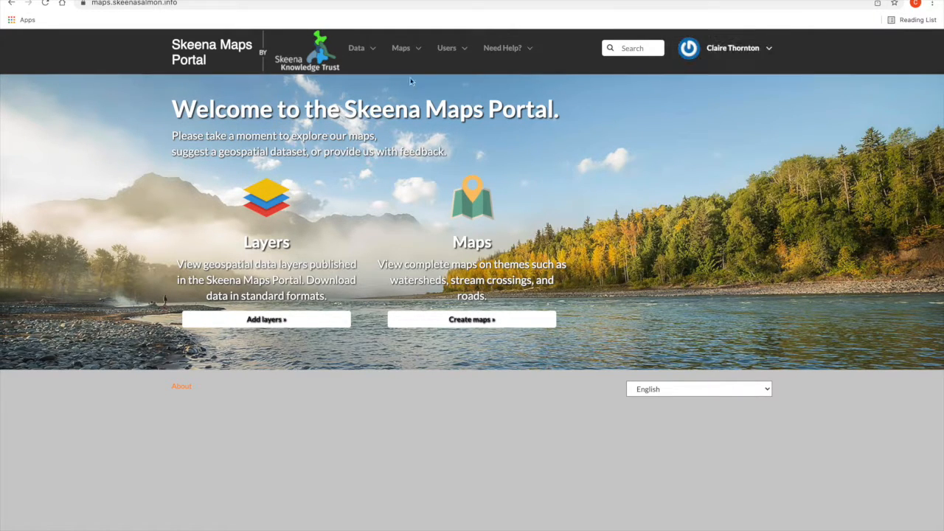
pyautogui.click(394, 58)
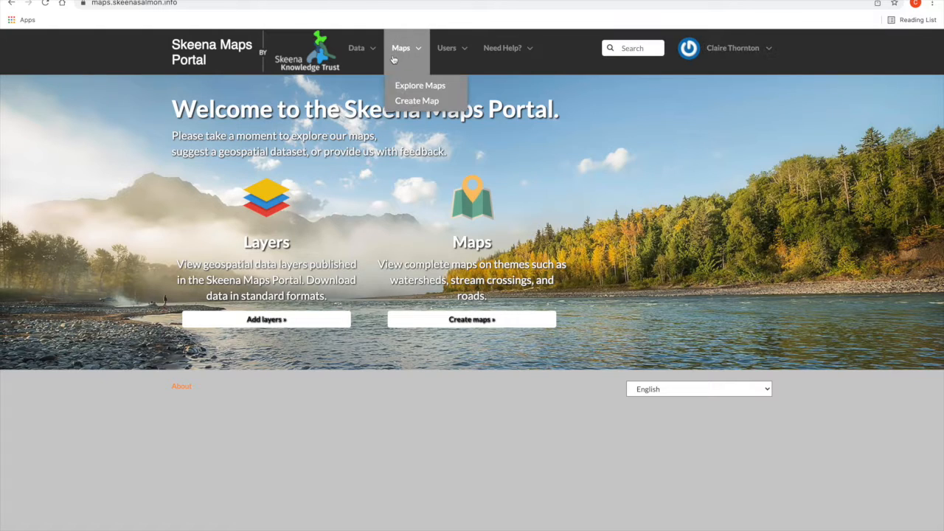
pyautogui.click(404, 96)
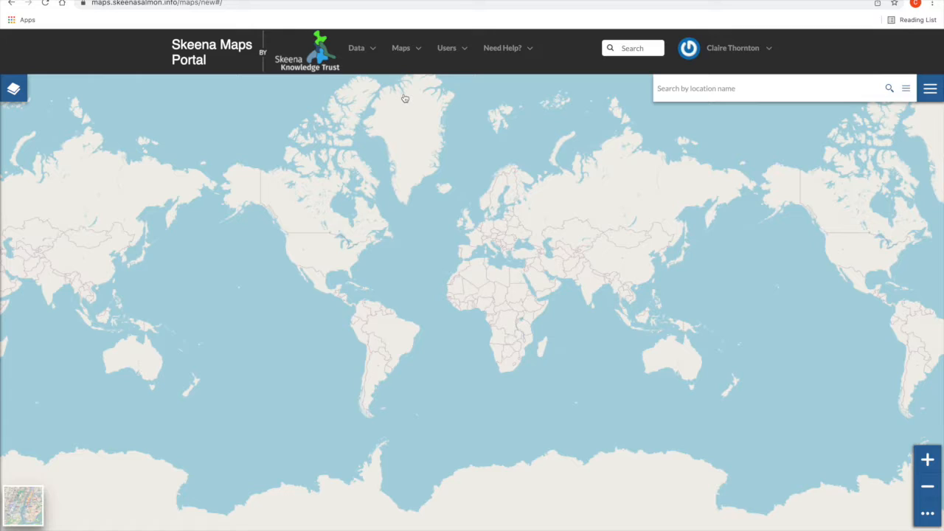
# - Search the layer catalog for "cutblock" and add Harvested Areas of BC (Consolidated Cutblocks) to the map
pyautogui.click(14, 91)
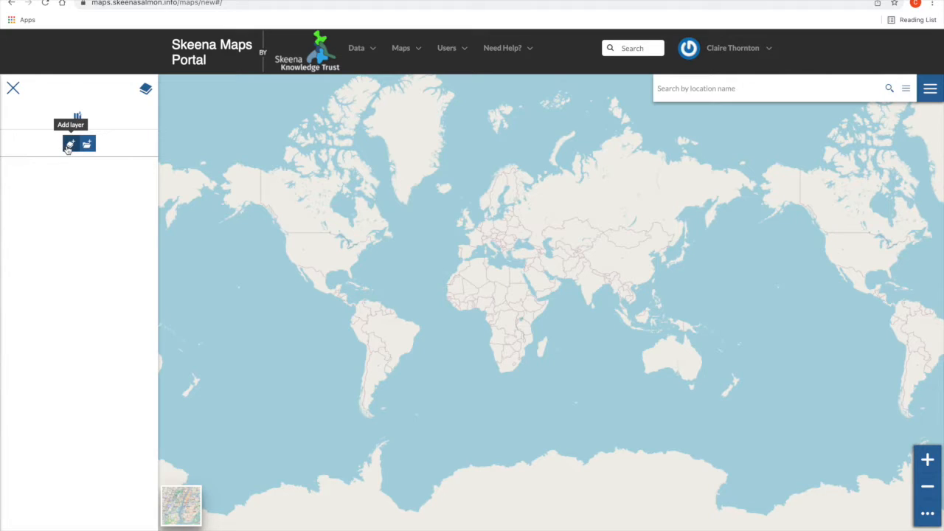
pyautogui.click(69, 146)
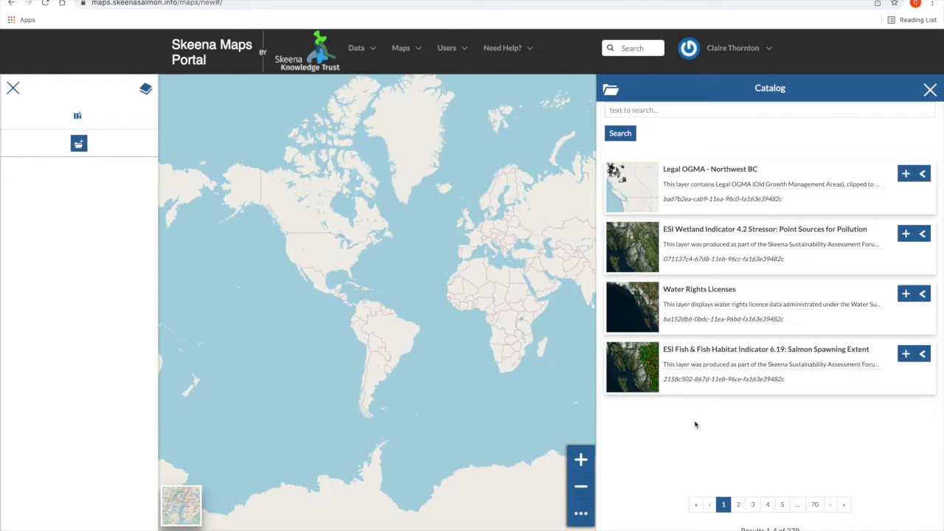
pyautogui.click(626, 109)
pyautogui.write('cutblock')
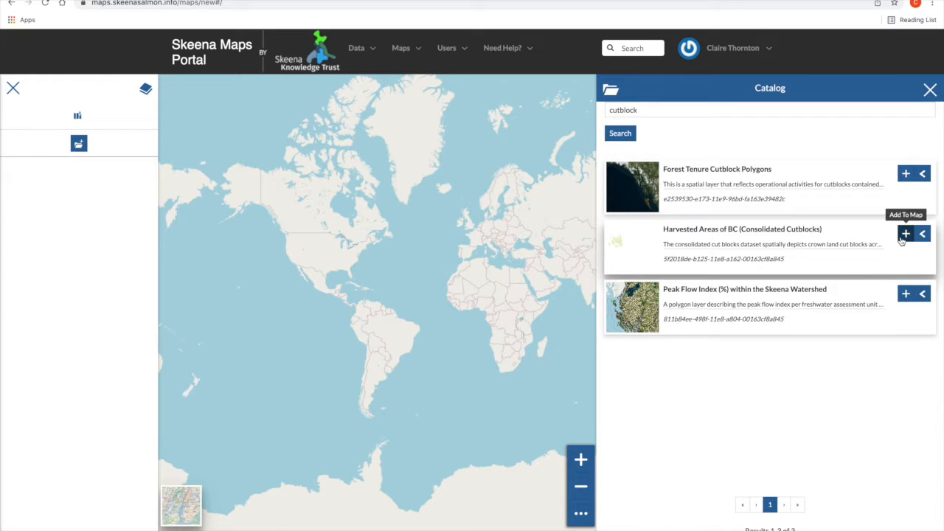
pyautogui.click(906, 233)
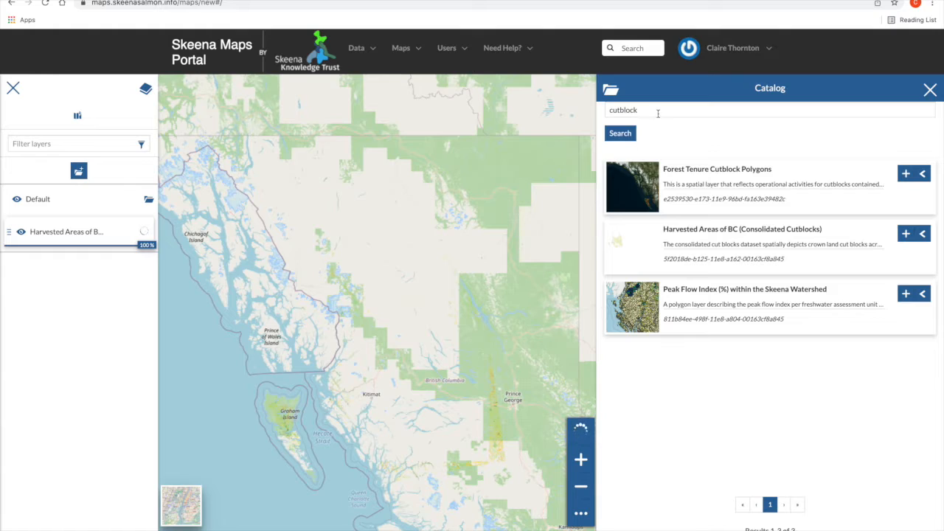
# - Search the layer catalog for "road" and look at the site's data options
pyautogui.moveTo(658, 110); pyautogui.dragTo(594, 111)
pyautogui.write('road')
pyautogui.press('Return')
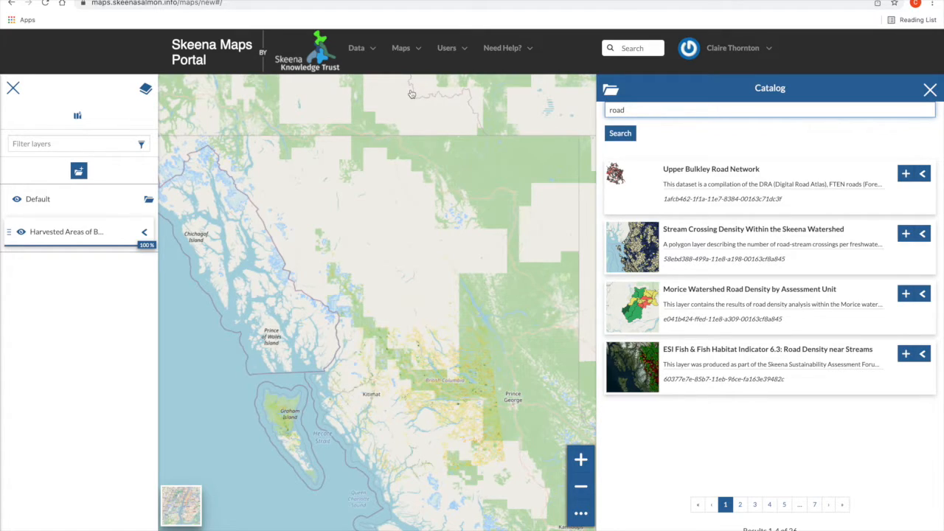
pyautogui.click(367, 63)
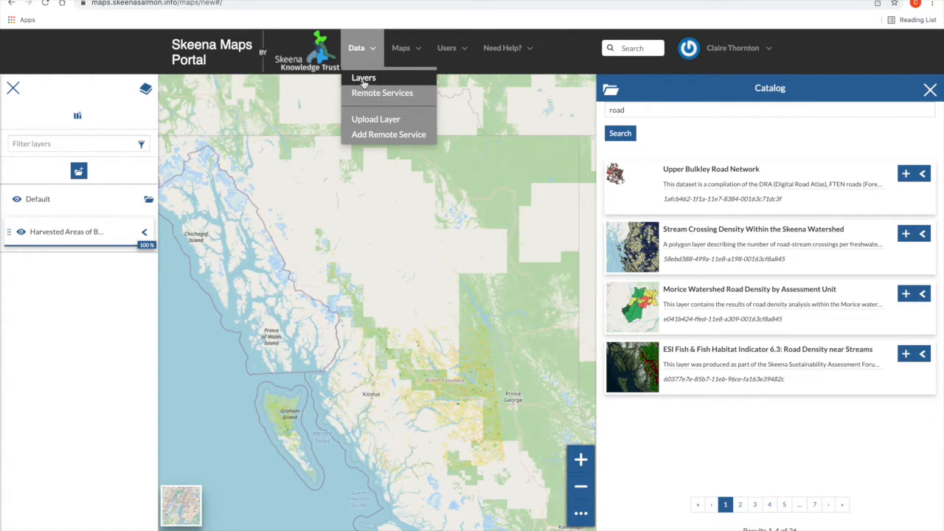
pyautogui.click(360, 60)
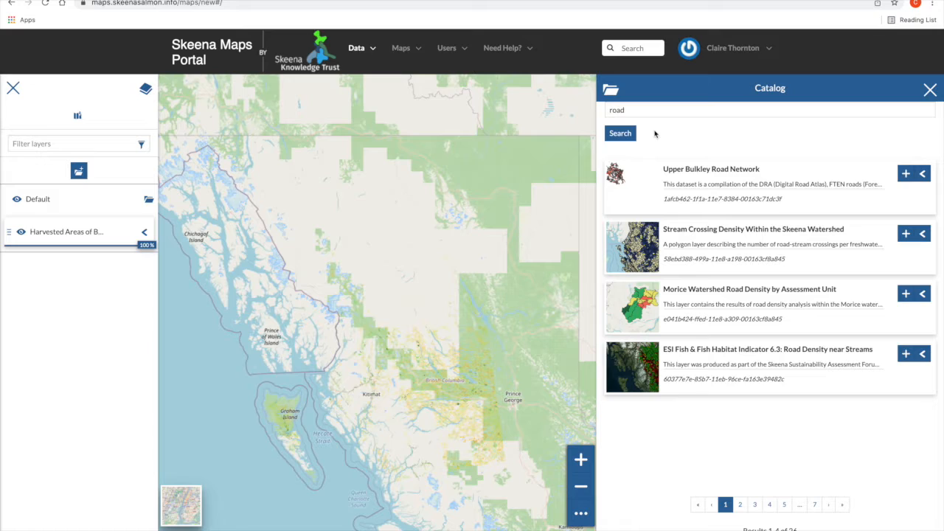
# - Search the catalog for "forest tenure" and add the first Forest Tenure Road Section Lines layer to the map
pyautogui.doubleClick(634, 109)
pyautogui.write('forest tenure')
pyautogui.press('Return')
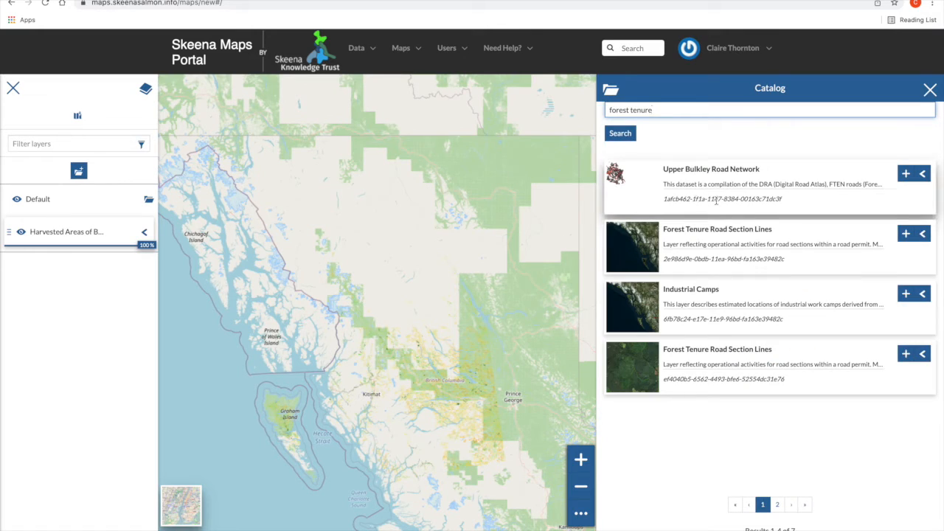
pyautogui.click(905, 234)
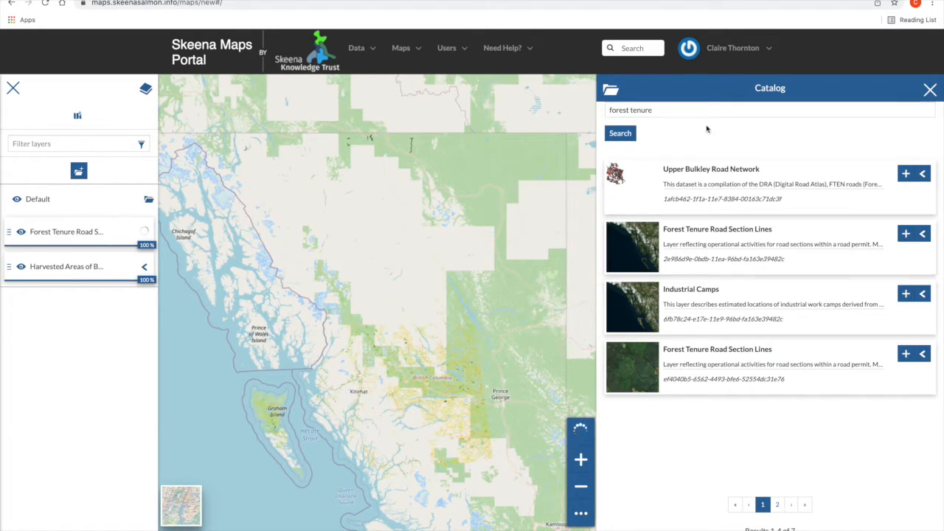
# - Search the catalog for "digital road atlas", add Digital Road Atlas (DRA) - Master Partially-Attributed Roads to the map, and close the catalog
pyautogui.moveTo(670, 112); pyautogui.dragTo(556, 114)
pyautogui.write('d')
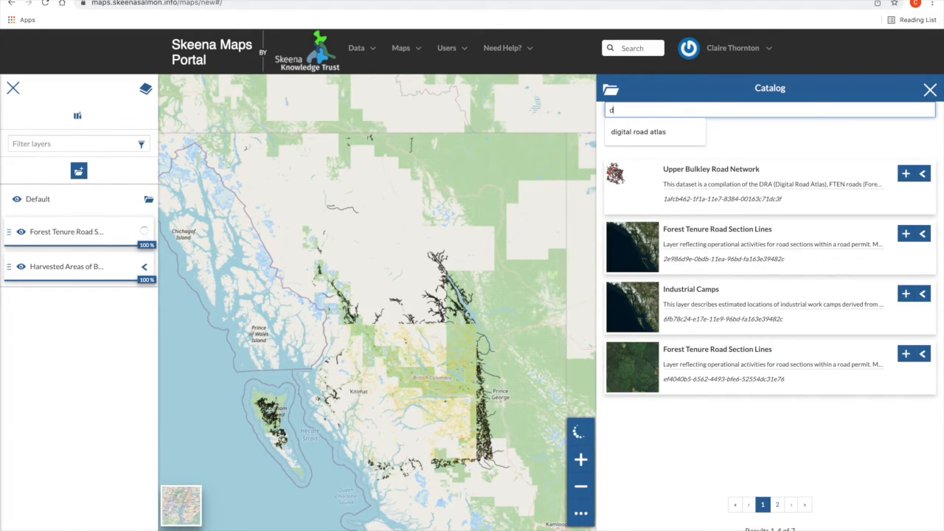
pyautogui.write('igital road atlas')
pyautogui.press('Return')
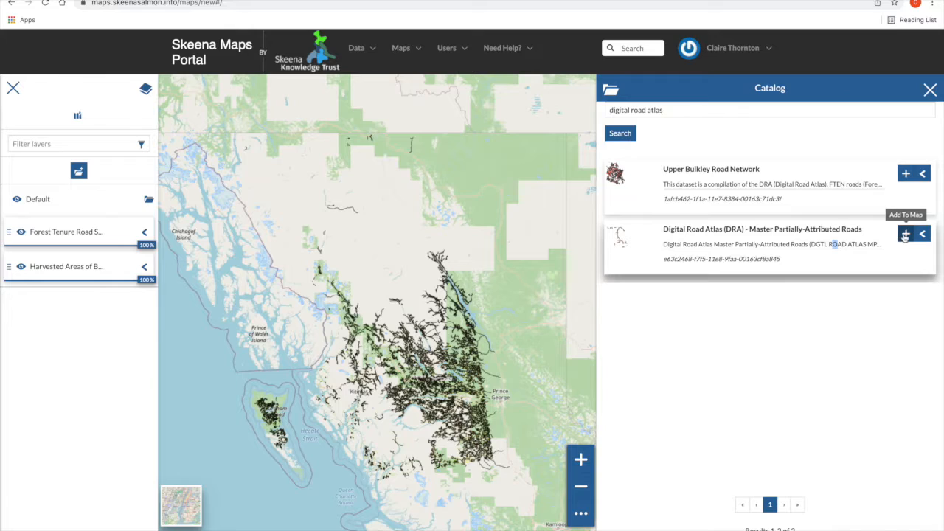
pyautogui.click(907, 233)
pyautogui.click(931, 90)
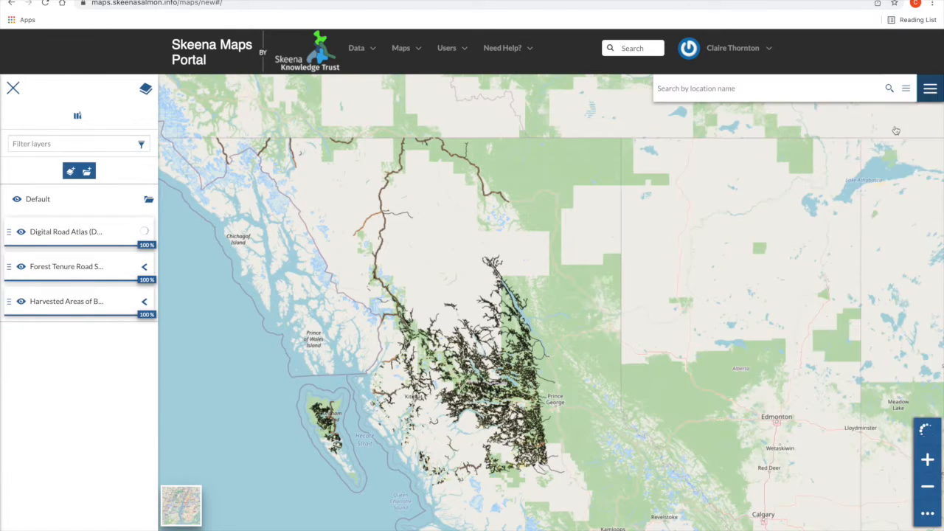
# - Focus the map on the Babine Lake area and move the Digital Road Atlas layer below the Forest Tenure Road layer
pyautogui.scroll(4, 483, 380)
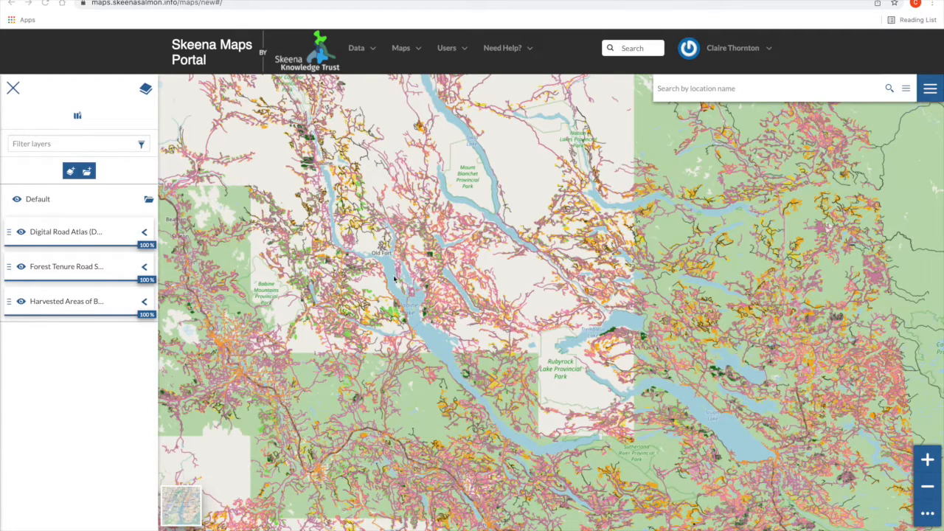
pyautogui.moveTo(8, 233); pyautogui.dragTo(7, 268)
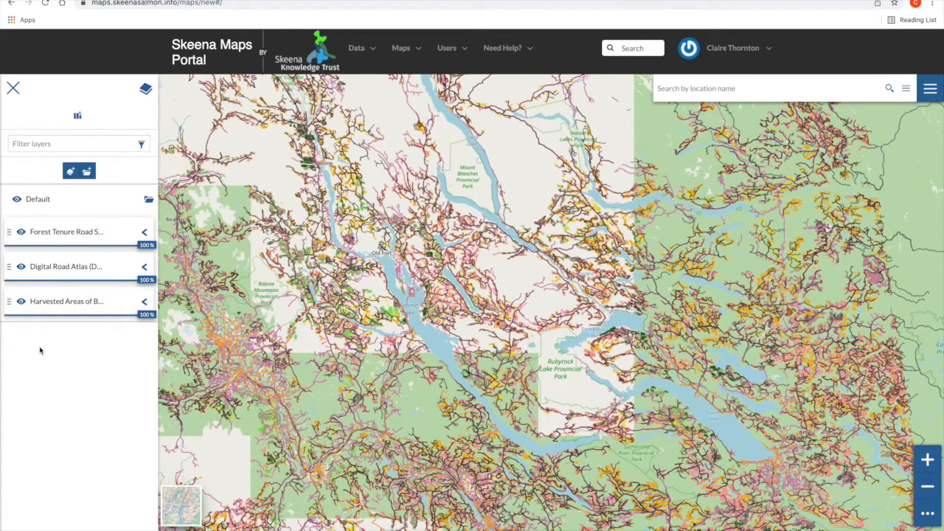
# - Set up a map print titled "Forestry Cutblocks and Roads near Babine Lake" on an A4 sheet with the legend included
pyautogui.click(929, 102)
pyautogui.click(923, 134)
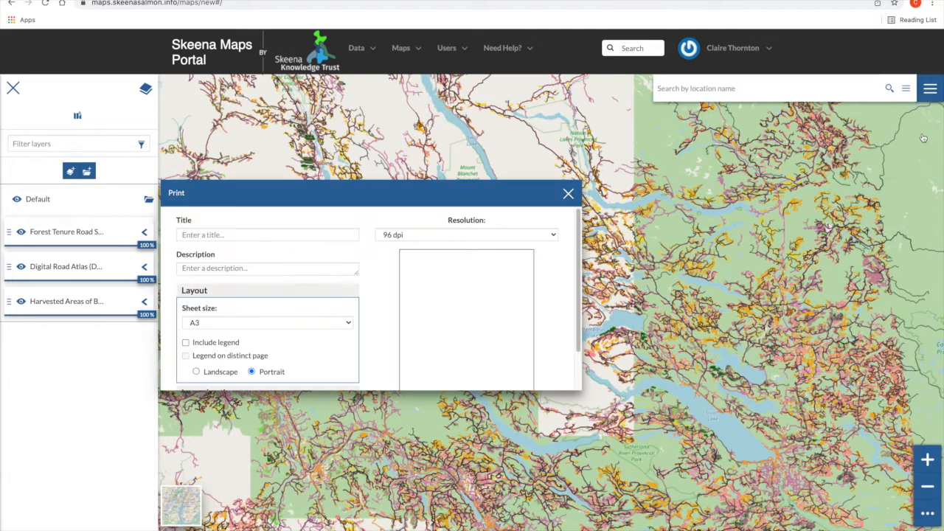
pyautogui.click(315, 234)
pyautogui.write('Forestry Cutblocks and Roads near Babine Lake')
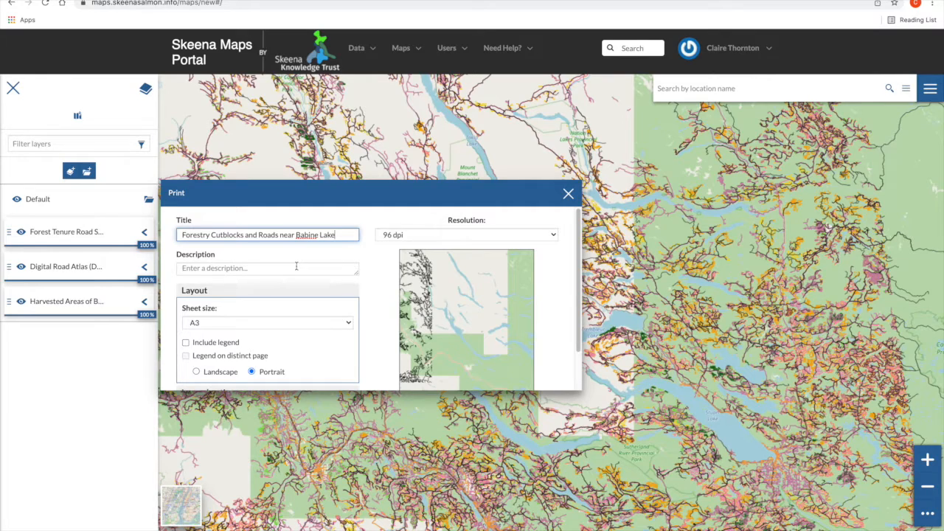
pyautogui.click(305, 322)
pyautogui.click(317, 333)
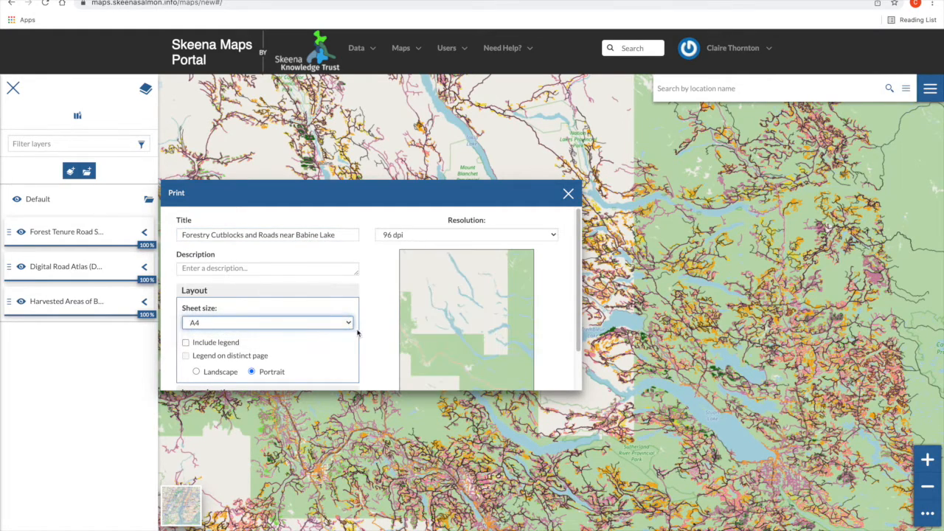
pyautogui.click(224, 342)
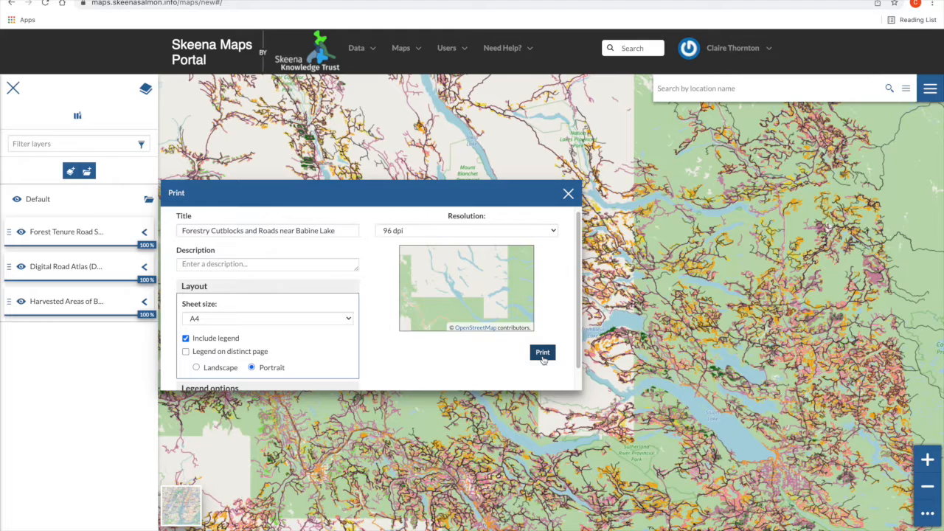
# - Generate the print preview of the map, check it, and close the print window
pyautogui.click(543, 353)
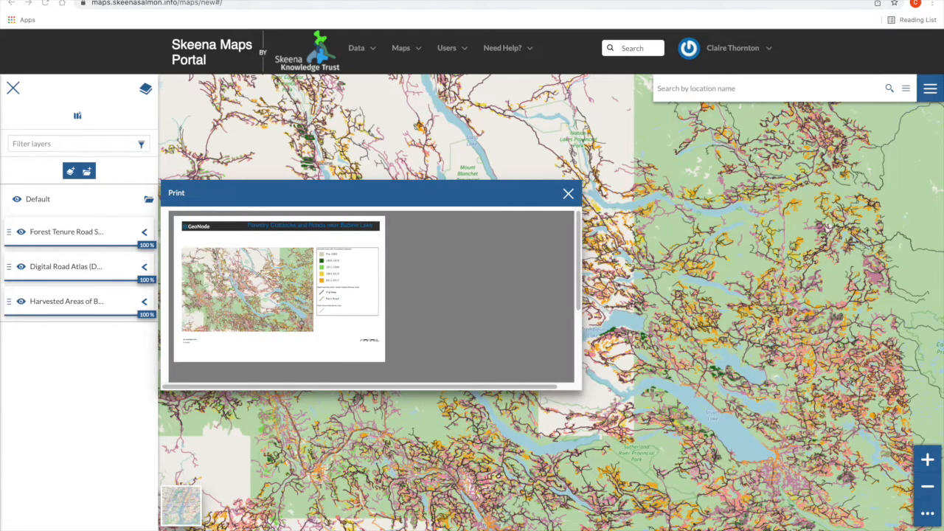
pyautogui.scroll(-5, 535, 331)
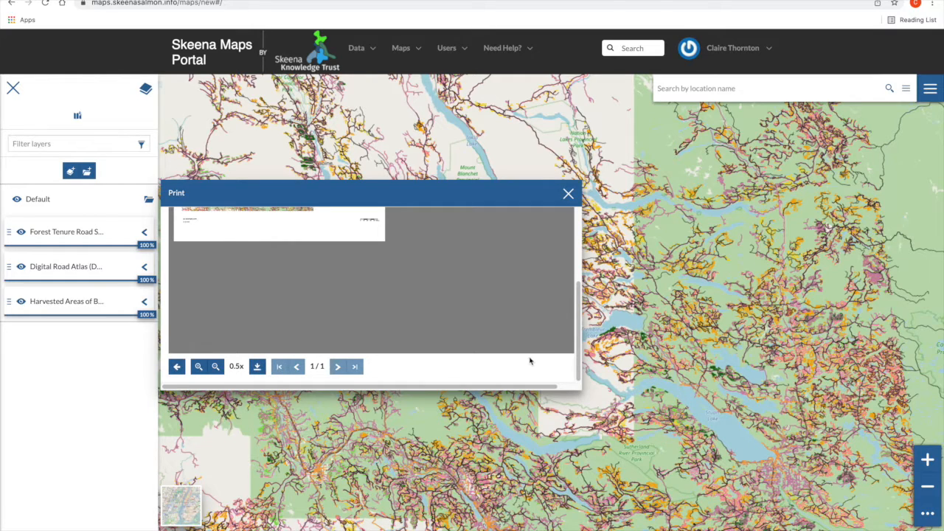
pyautogui.click(568, 196)
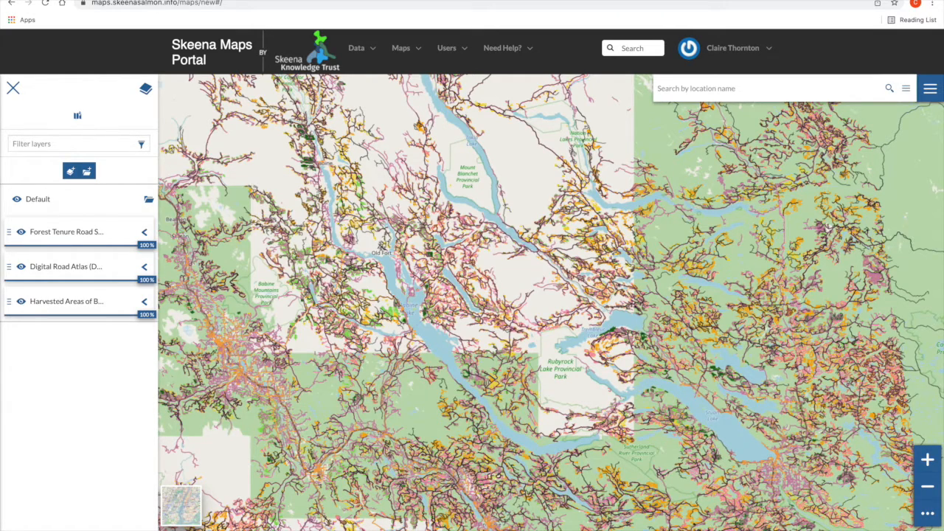
# - Save the map under the name "Forestry Cutblocks and Roads near Babine Lake"
pyautogui.click(930, 89)
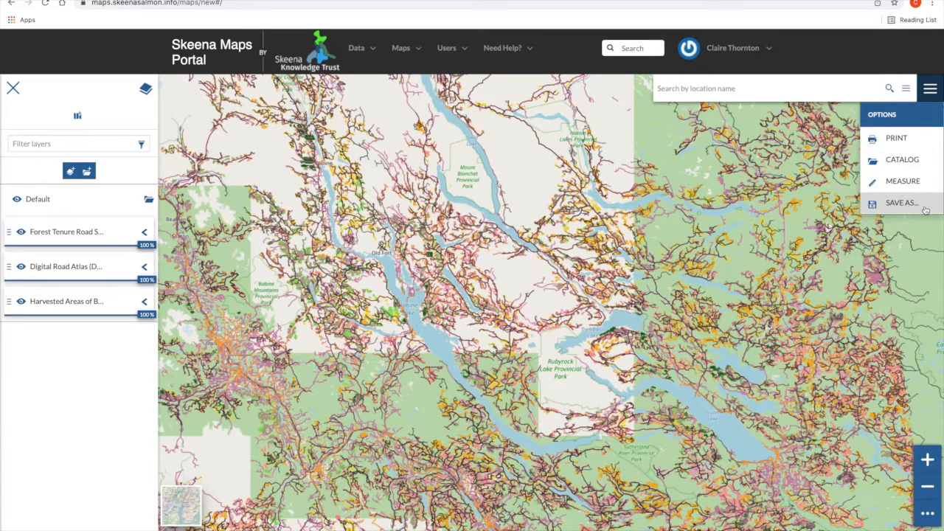
pyautogui.click(902, 203)
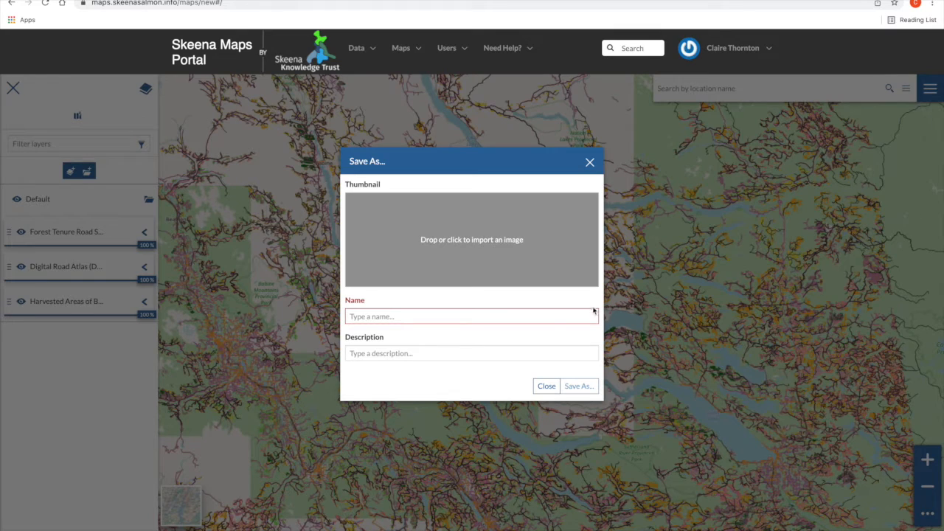
pyautogui.click(553, 321)
pyautogui.write('Forestry Cutblocks and Roads near Babine Lake')
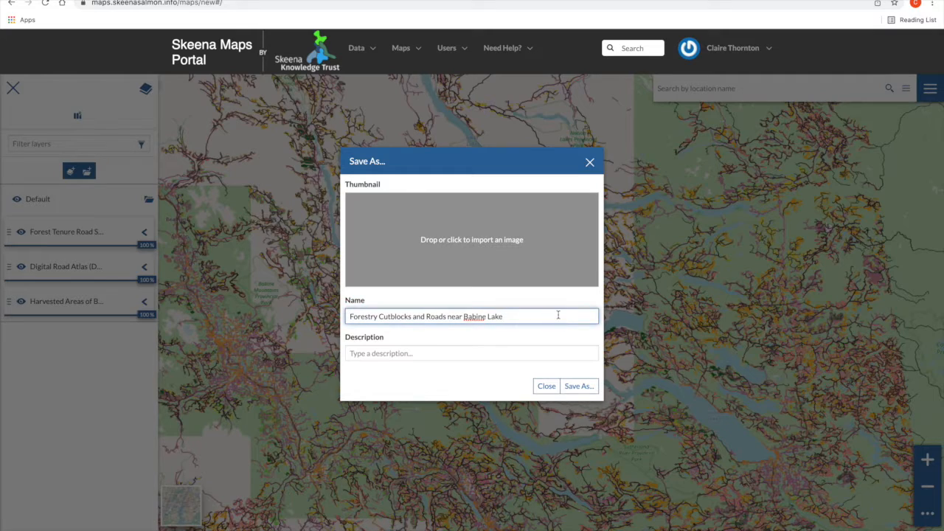
pyautogui.click(580, 387)
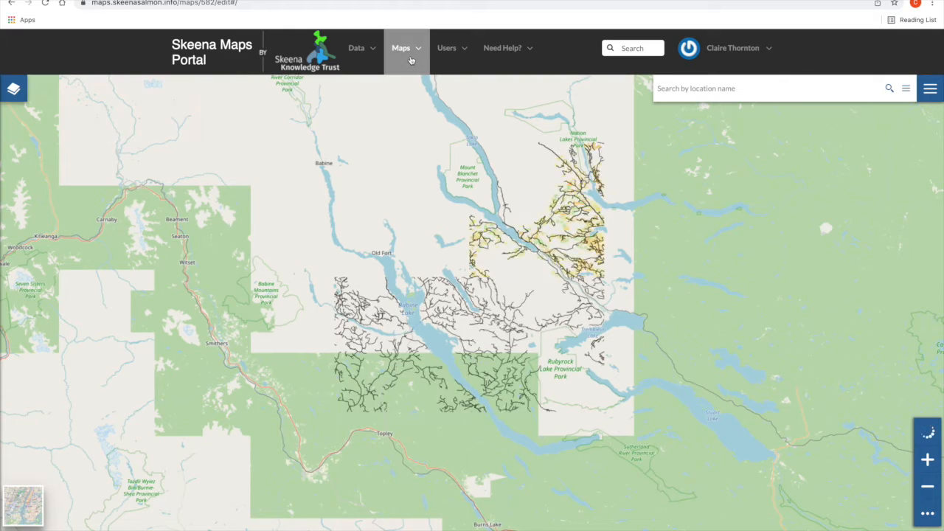
# - Open the details page of the saved Babine Lake map from the map listing and look over its editing tools
pyautogui.click(411, 61)
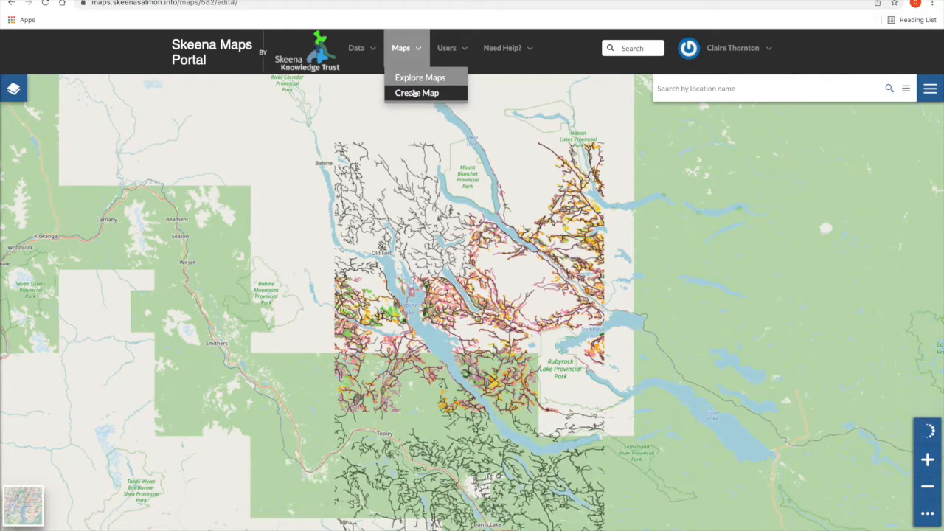
pyautogui.click(414, 83)
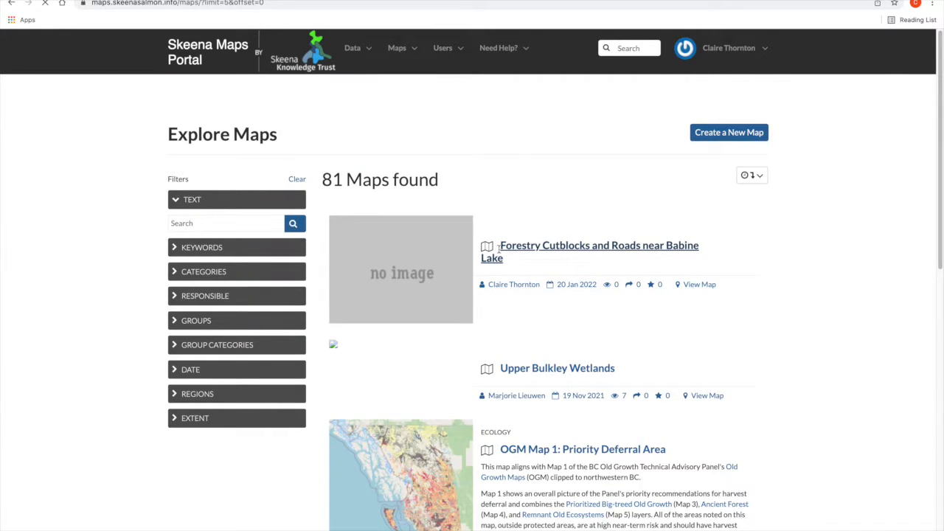
pyautogui.click(500, 248)
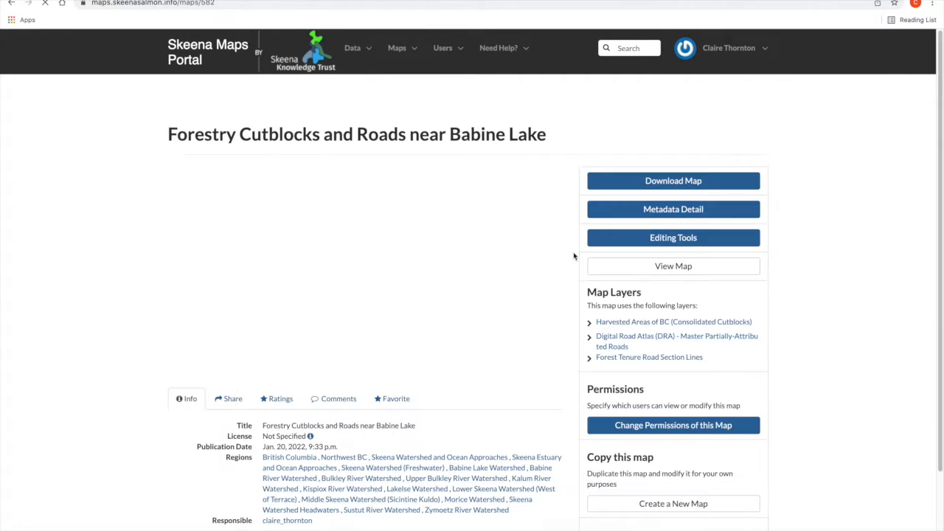
pyautogui.click(657, 240)
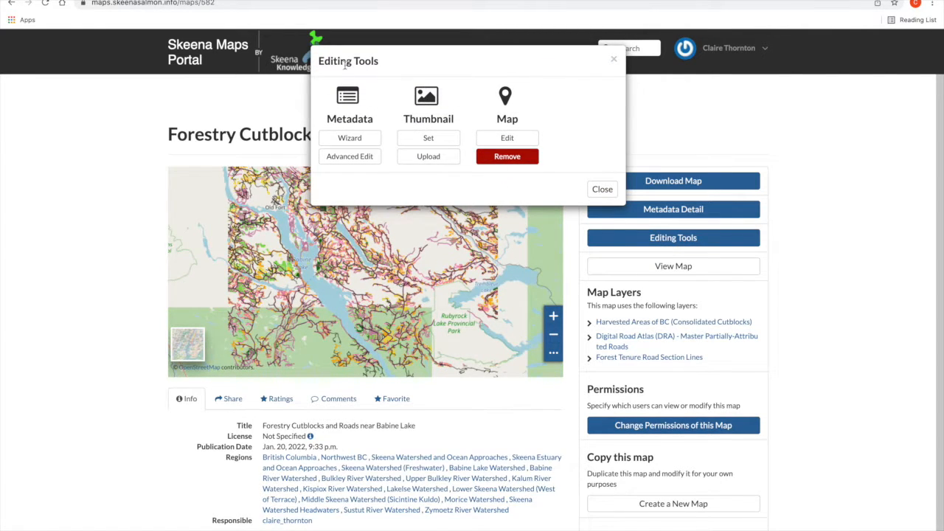
pyautogui.click(602, 189)
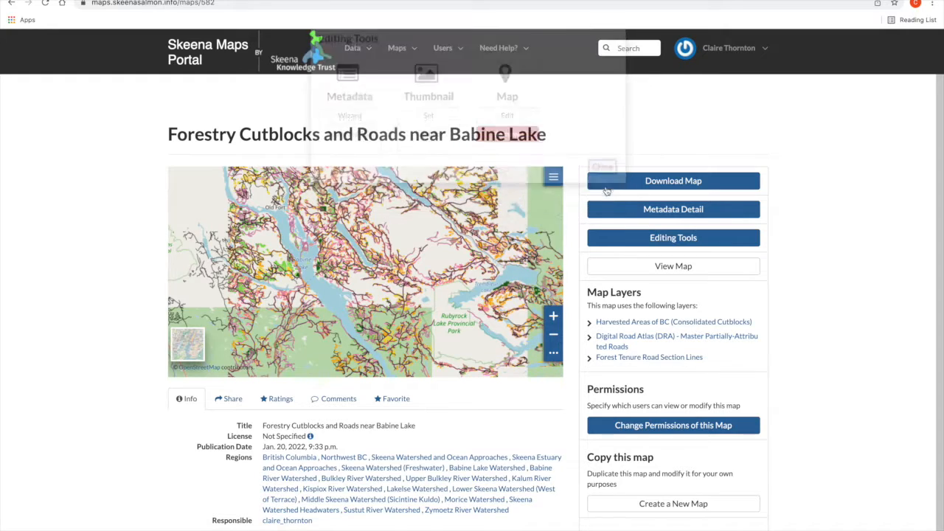
# - Review the map's view, download and metadata permissions, and leave without applying changes
pyautogui.click(721, 433)
pyautogui.click(369, 227)
pyautogui.click(396, 333)
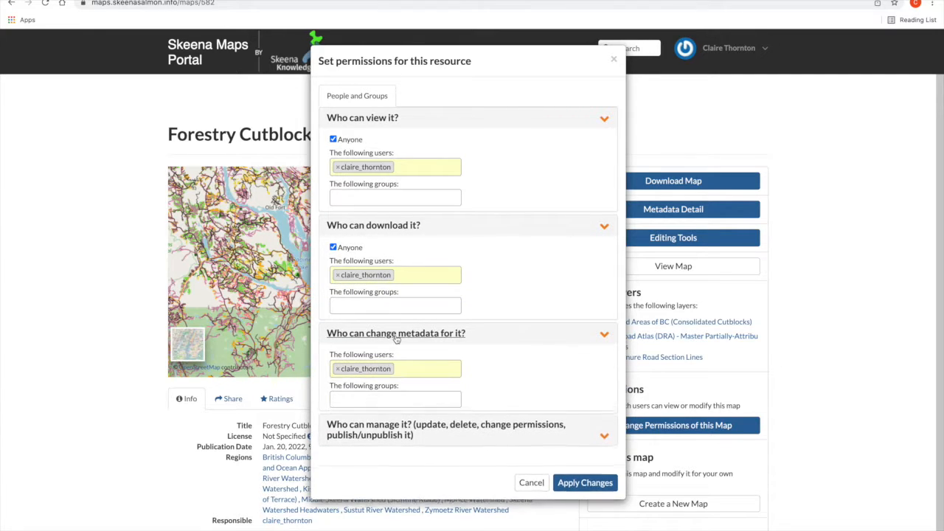
pyautogui.click(394, 332)
pyautogui.click(394, 228)
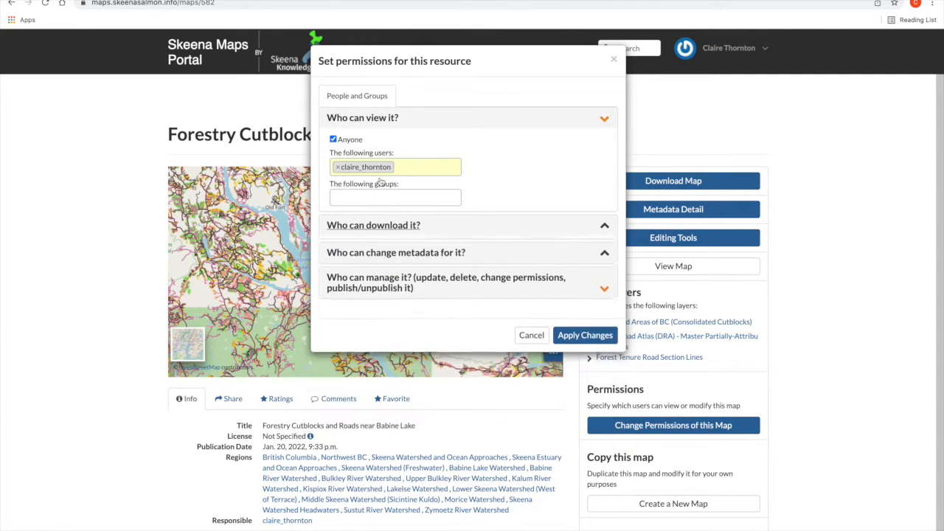
pyautogui.click(530, 334)
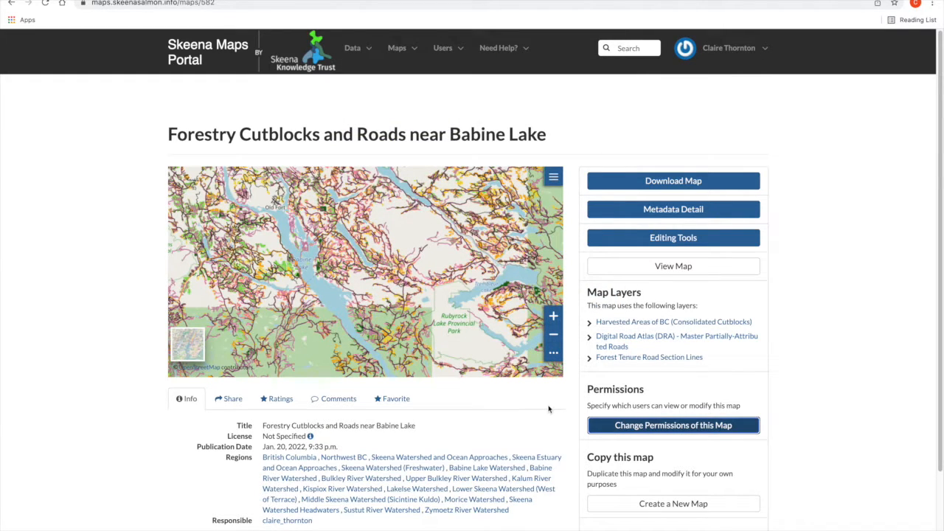